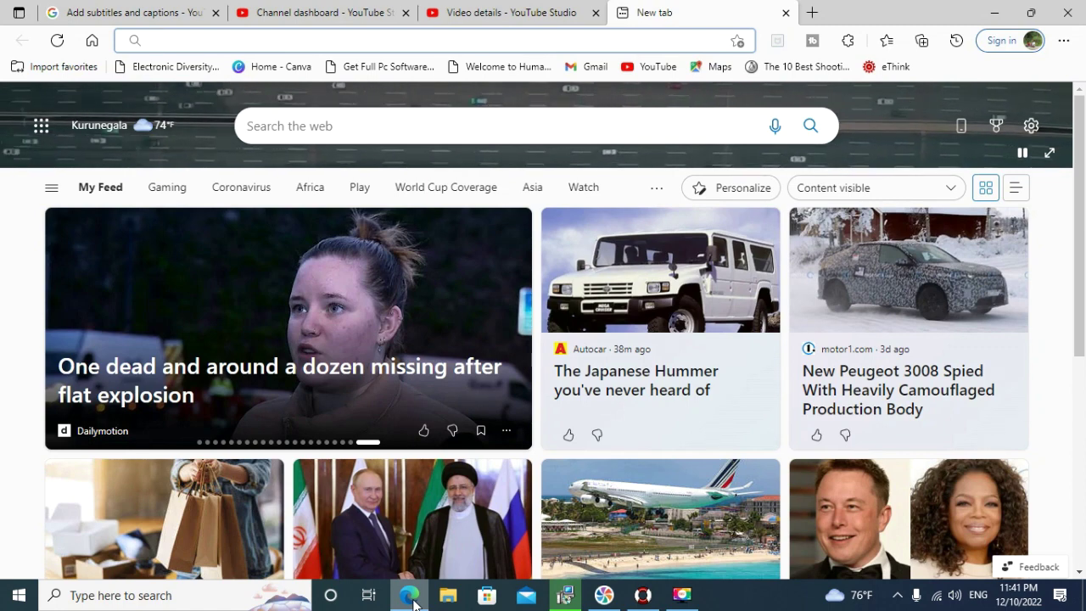
- Go to YouTube and open the channel's content list in YouTube Studio
mouse_move(413, 603)
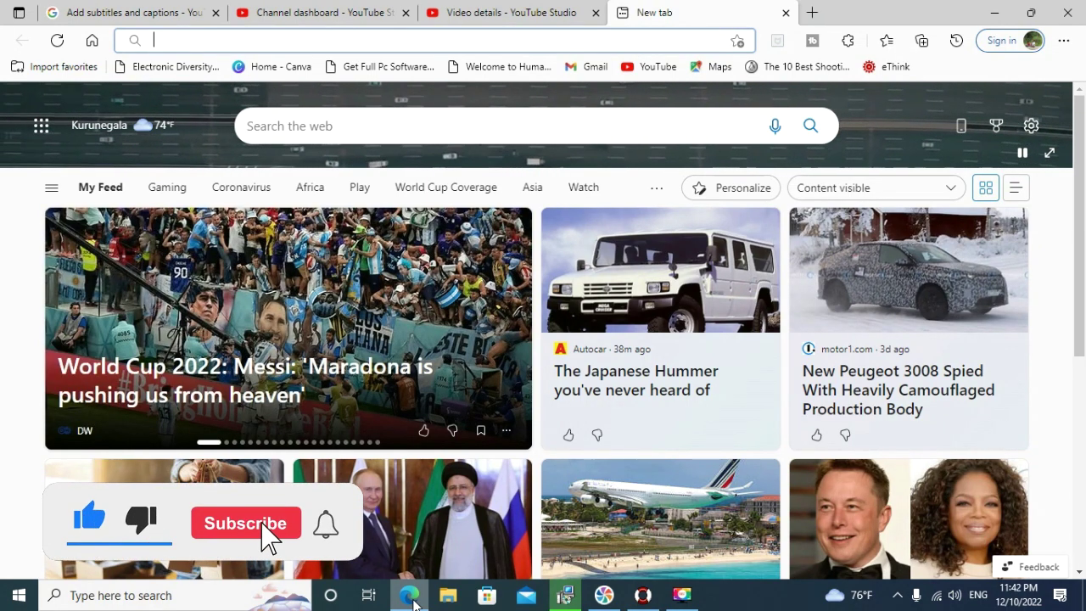
click(647, 67)
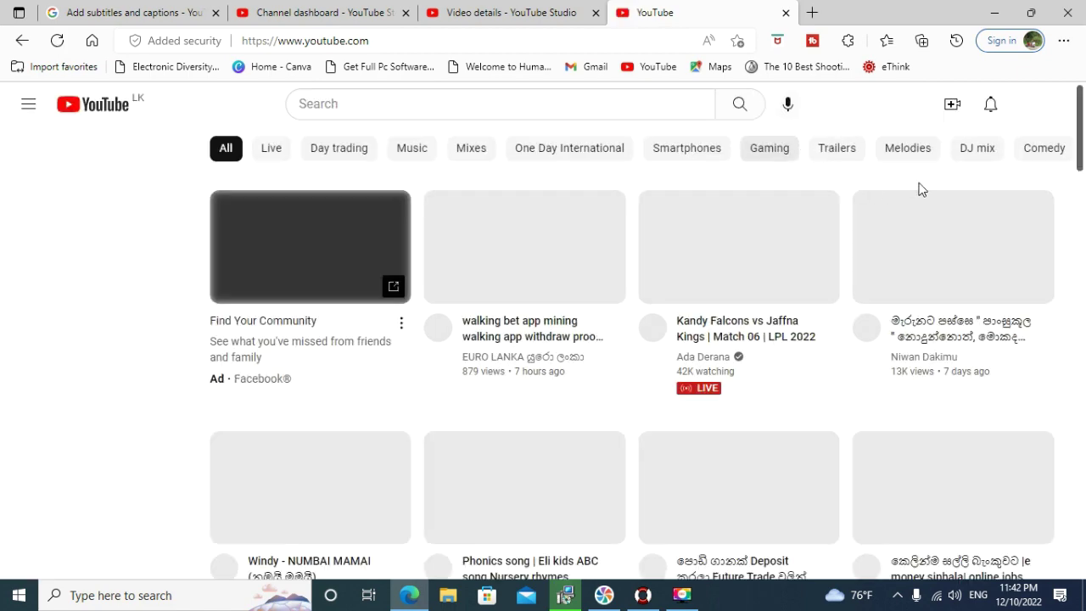
click(1033, 105)
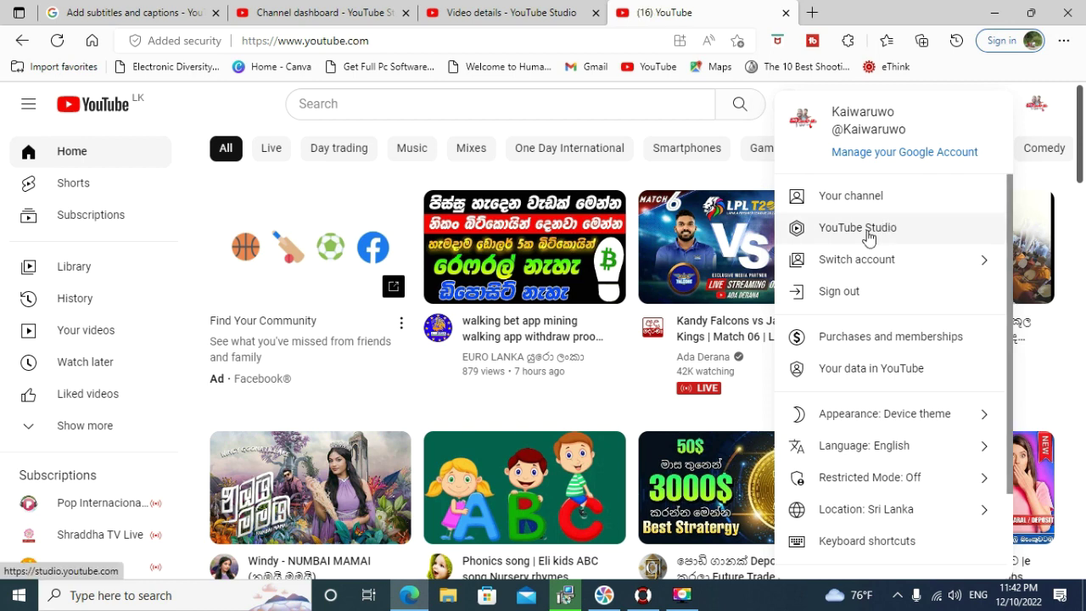
click(870, 237)
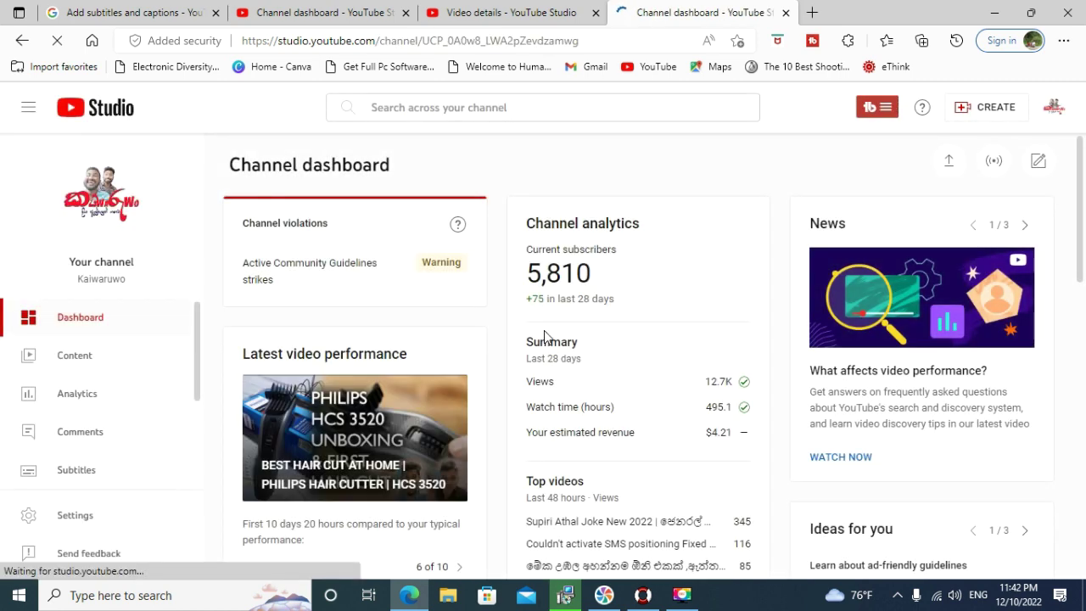
click(92, 365)
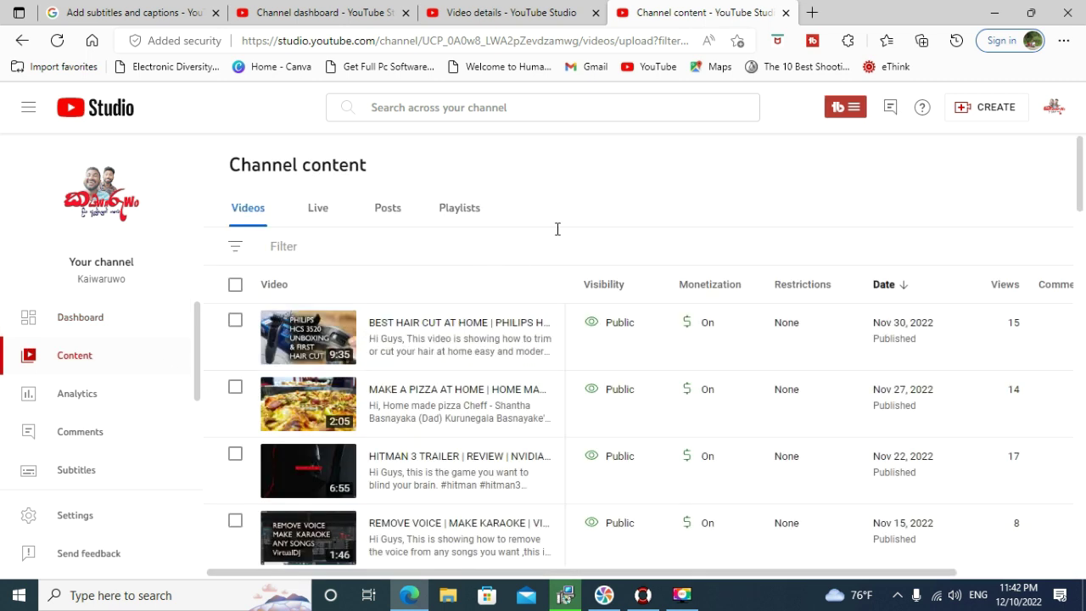
- Find the "HOW TO FIX DIRT ERROR CODE 126" video in the channel content and open its details for editing
mouse_move(492, 388)
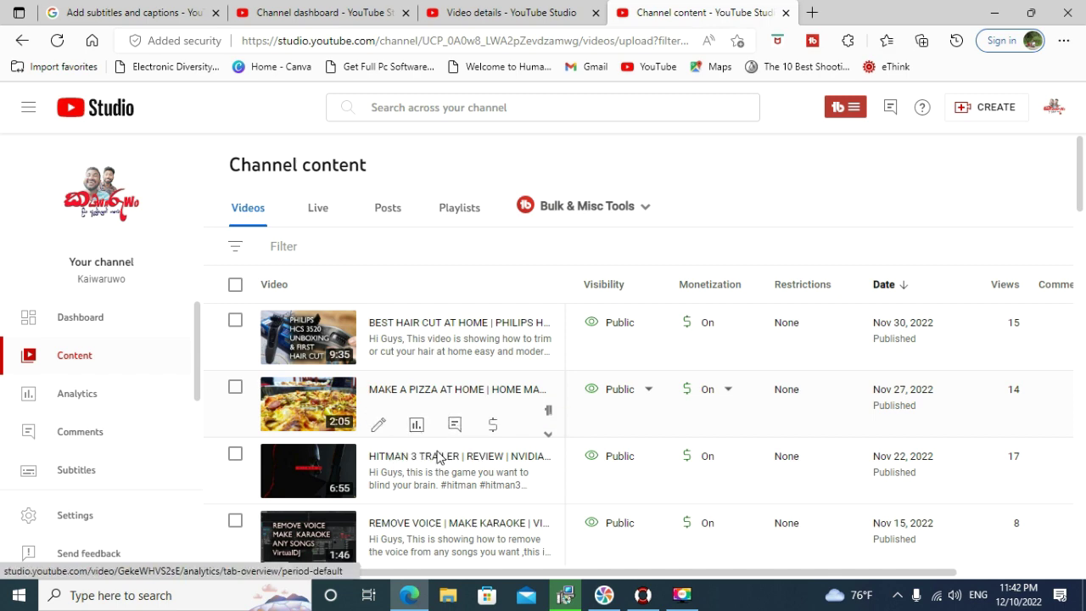
scroll(427, 449, down, 3)
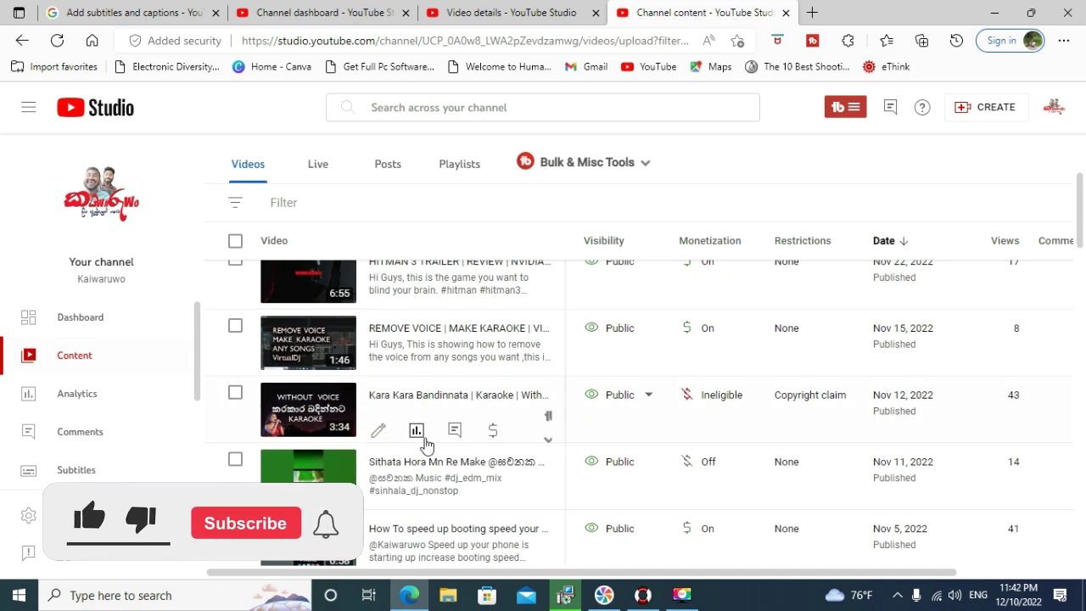
scroll(427, 444, down, 2)
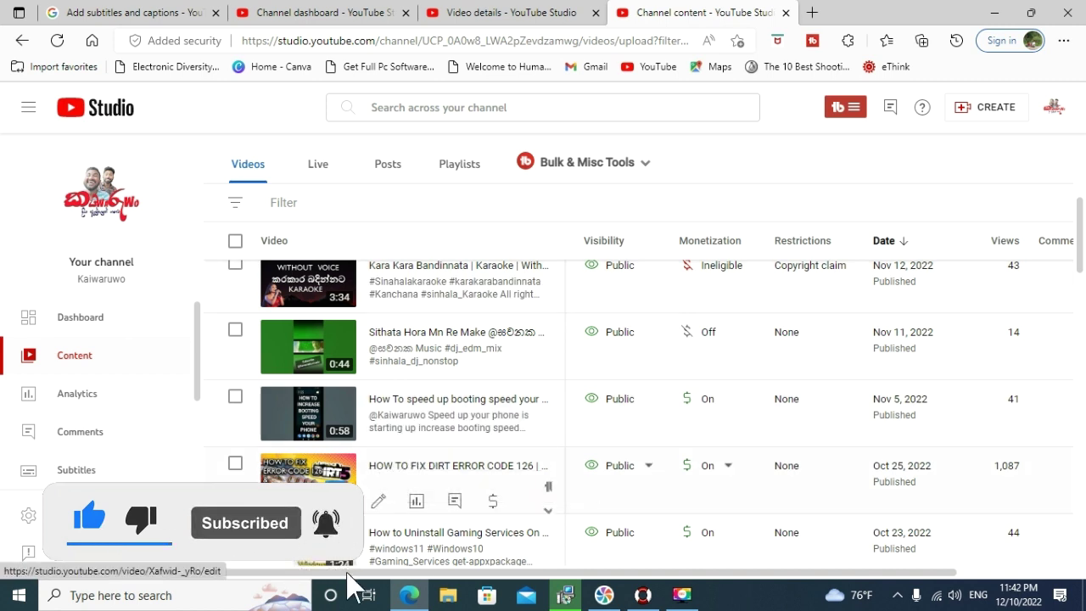
click(380, 507)
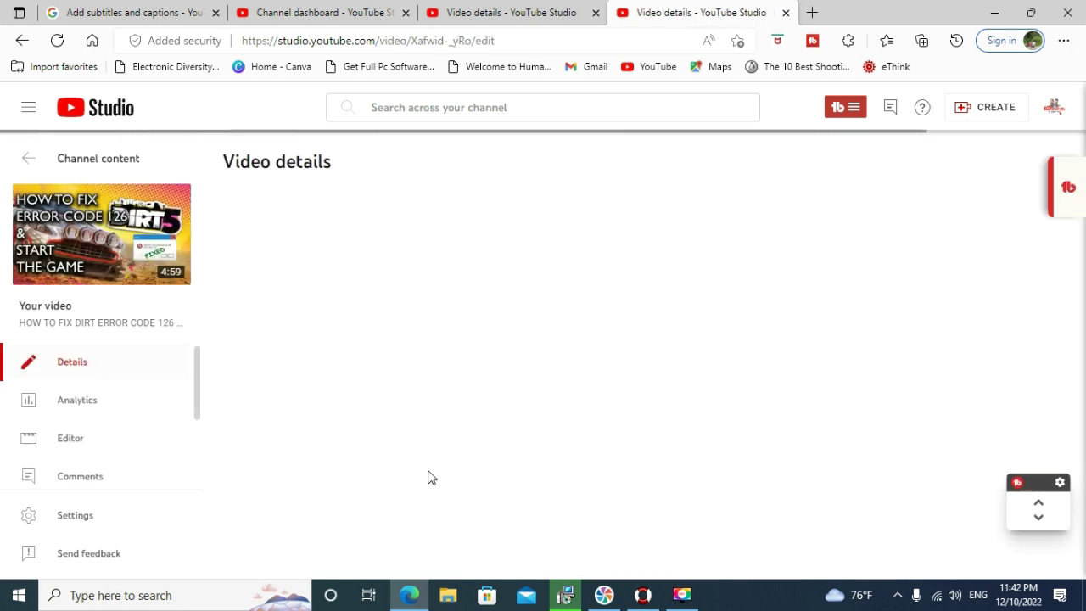
- Set the video language to English under Language and captions certification and save the video details
scroll(477, 429, down, 3)
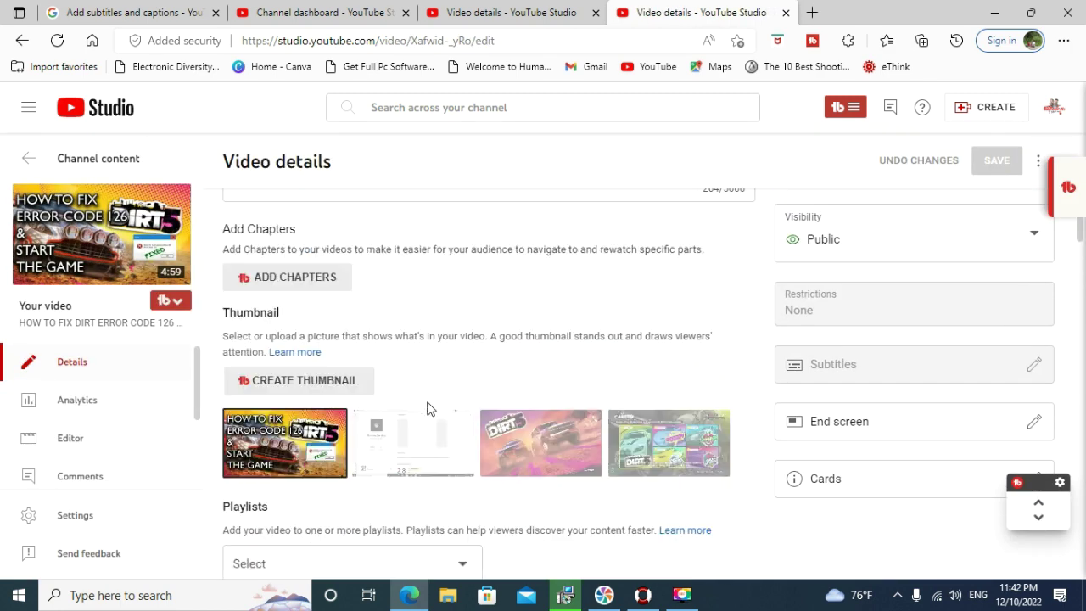
scroll(410, 396, down, 3)
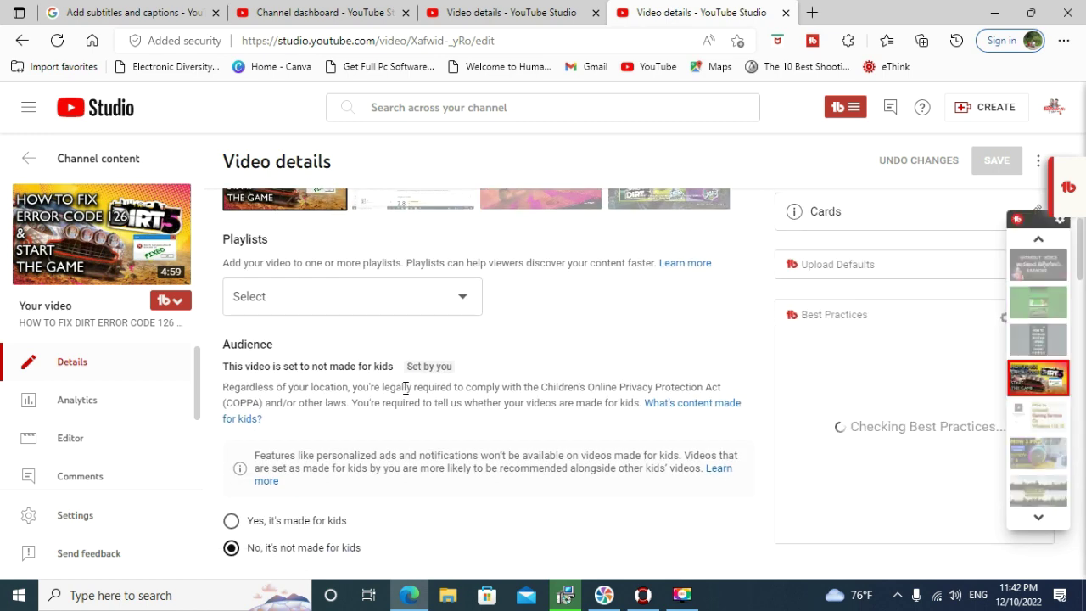
scroll(406, 388, down, 10)
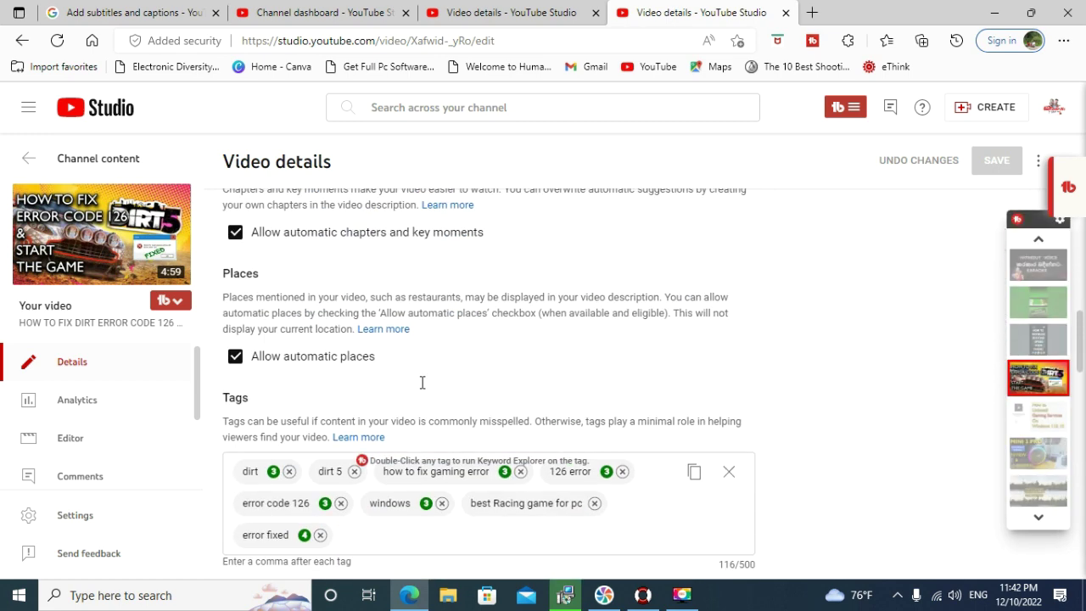
scroll(422, 383, down, 8)
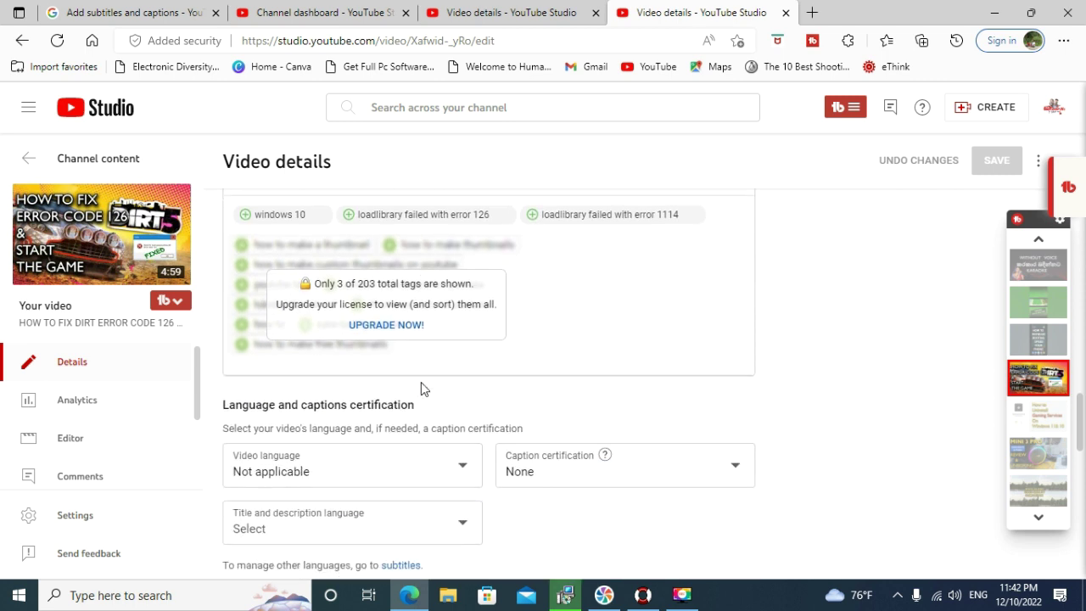
scroll(422, 386, down, 2)
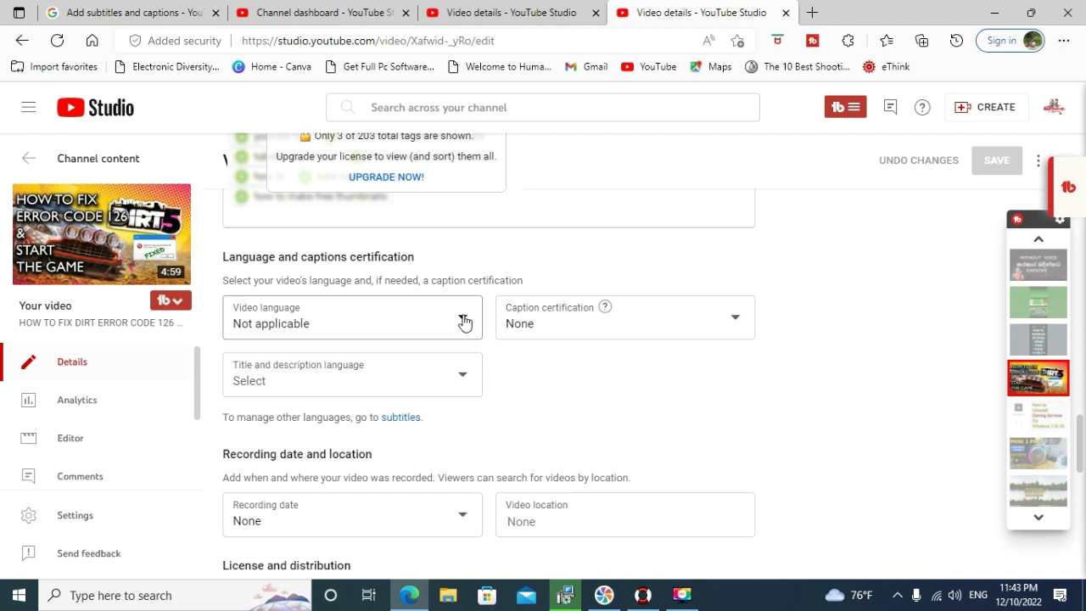
click(465, 320)
scroll(343, 437, down, 5)
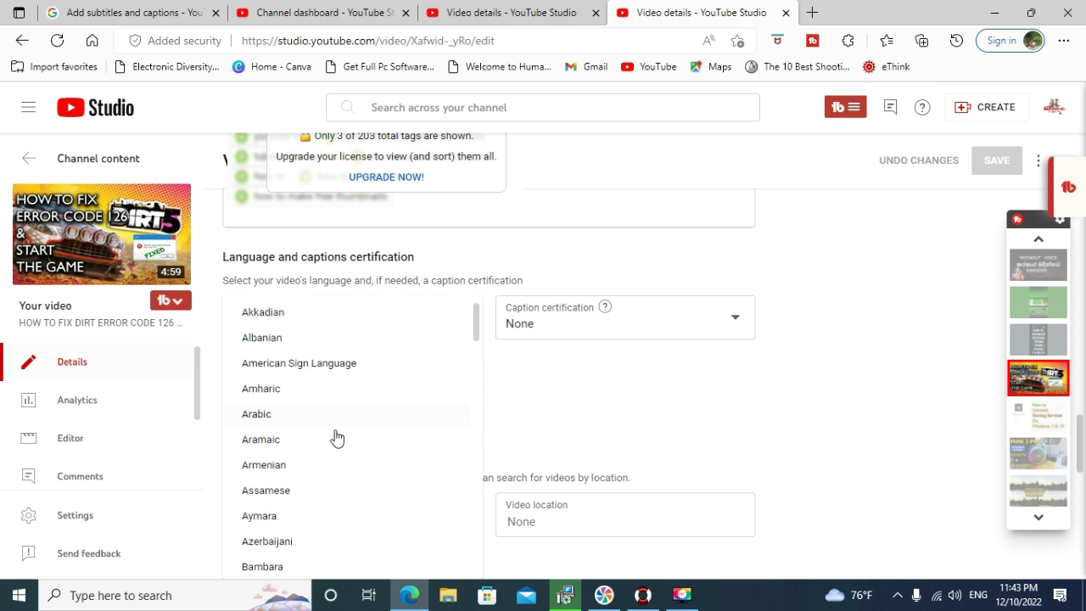
scroll(313, 478, down, 3)
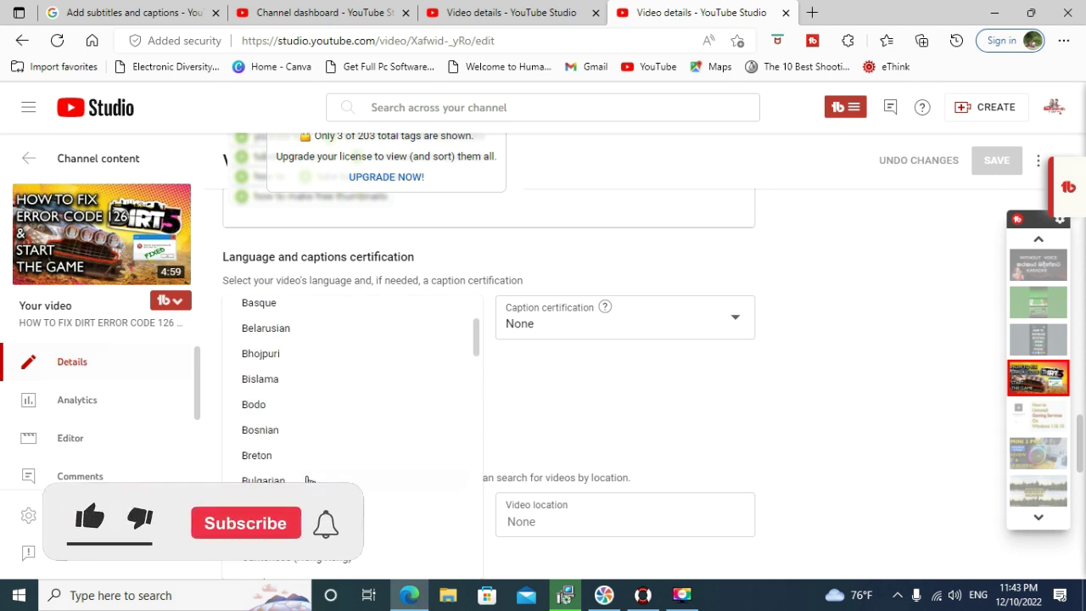
scroll(305, 485, down, 5)
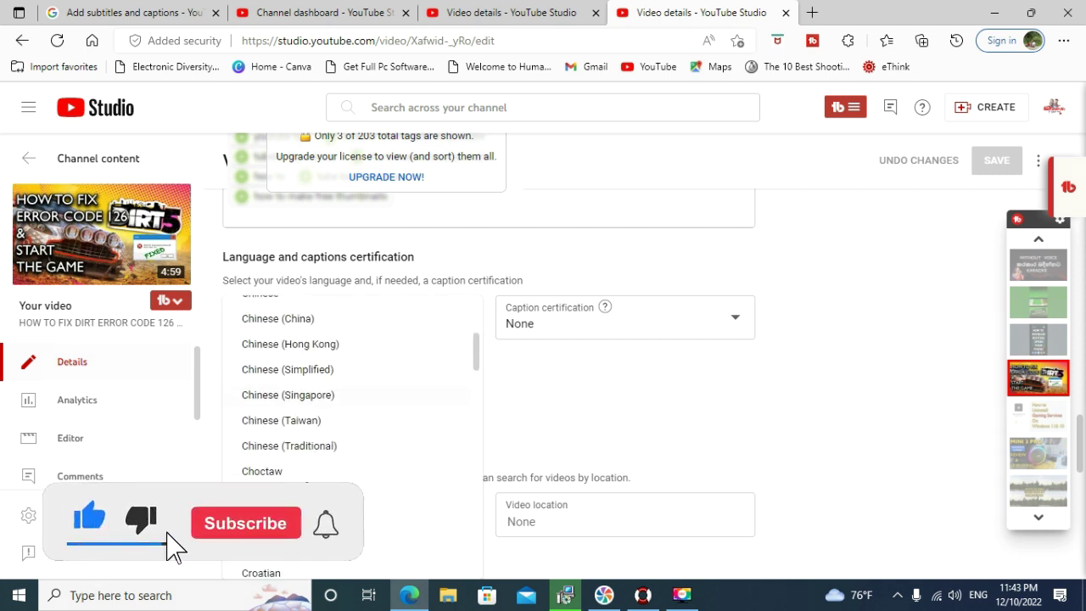
scroll(284, 450, down, 3)
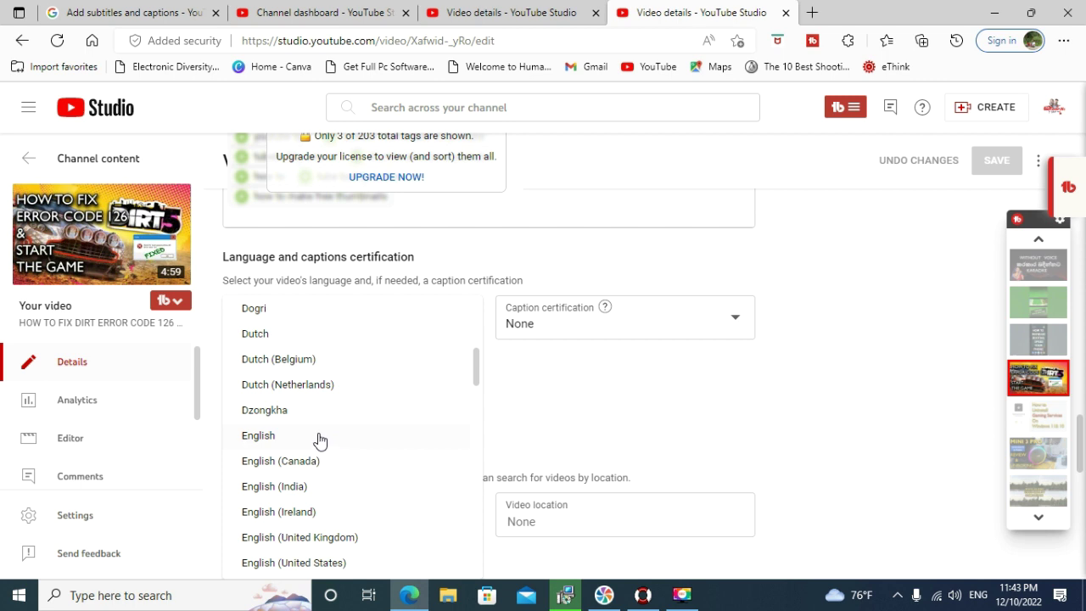
click(258, 435)
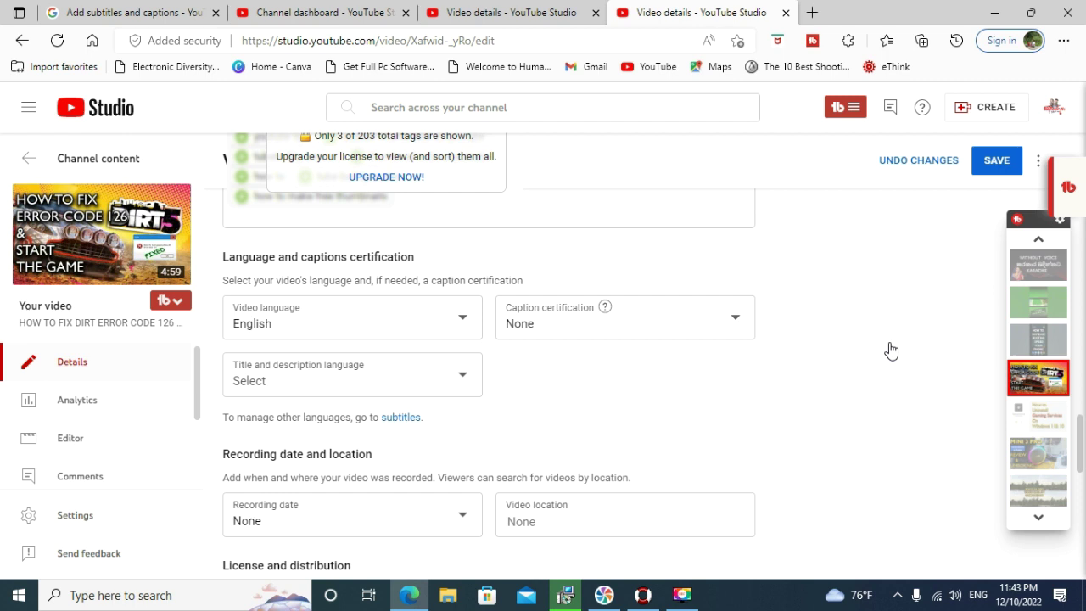
key(ctrl+s)
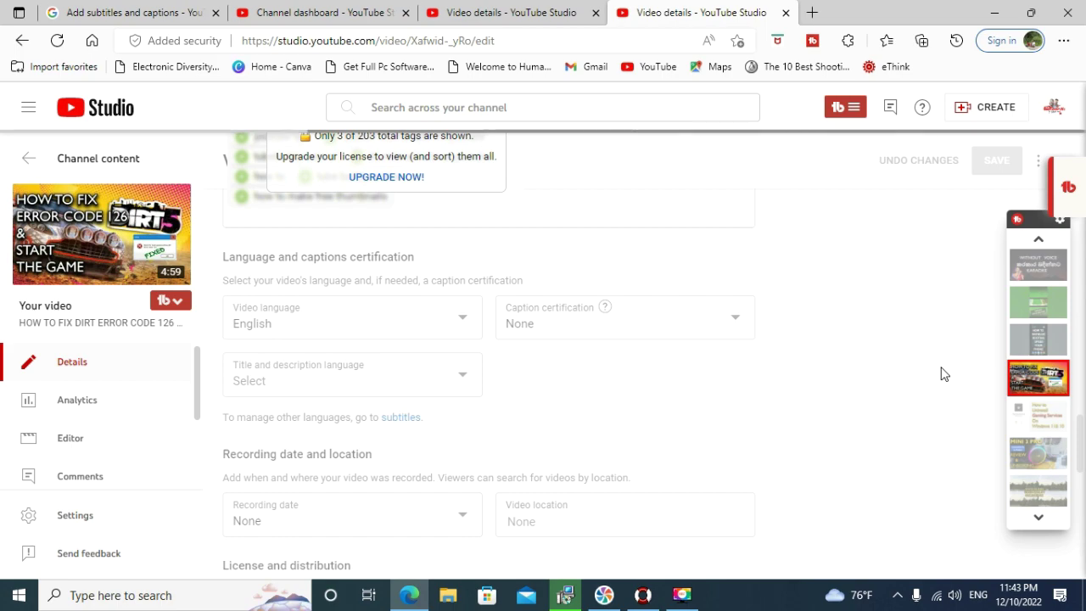
- Open the subtitles editor for the video from its details page
scroll(946, 382, up, 2)
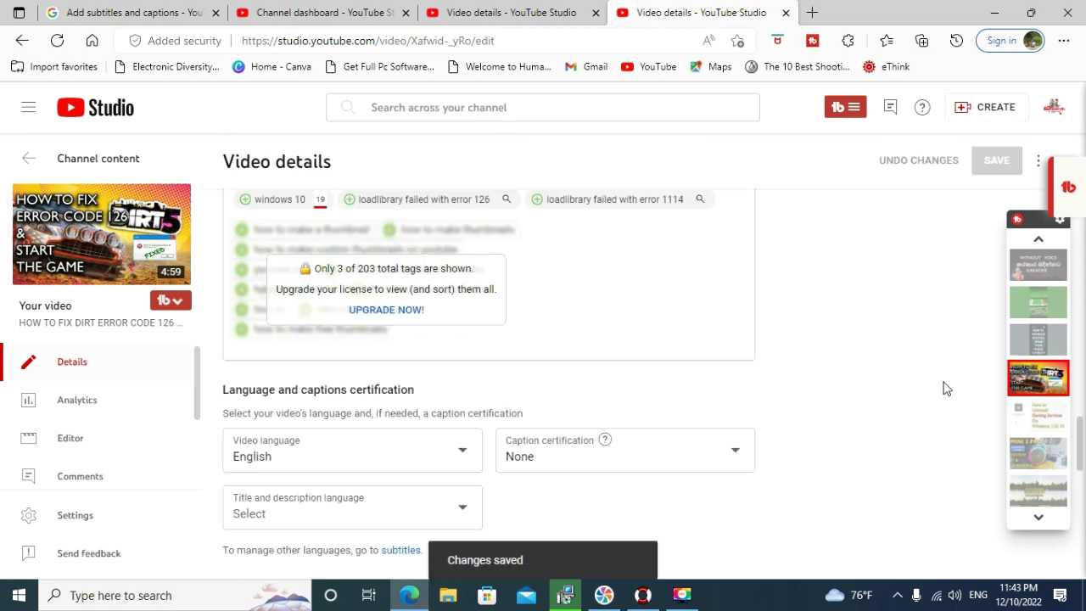
scroll(946, 388, up, 15)
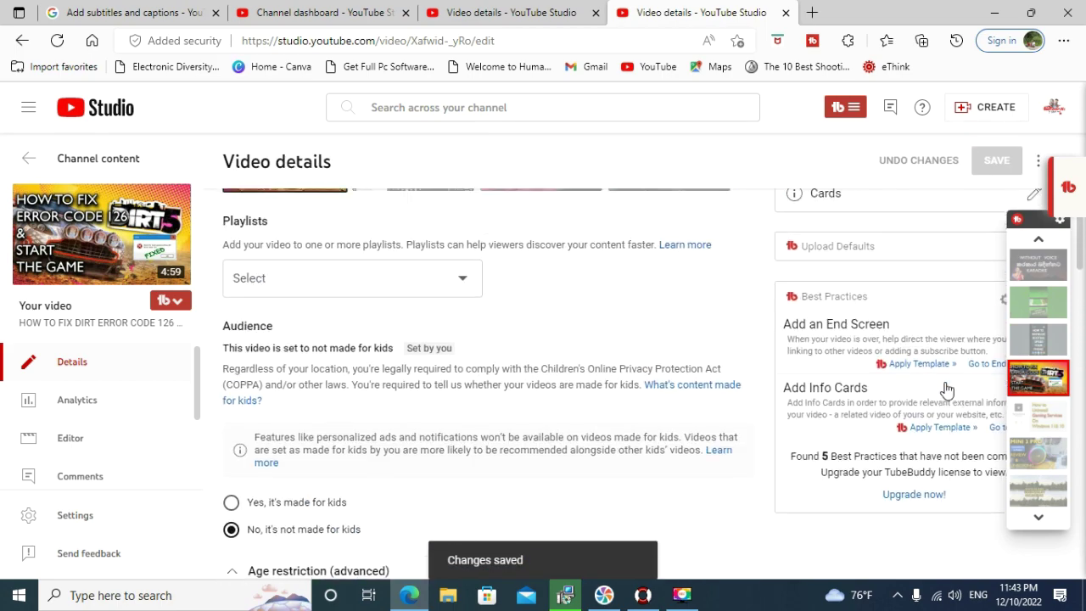
scroll(946, 388, up, 4)
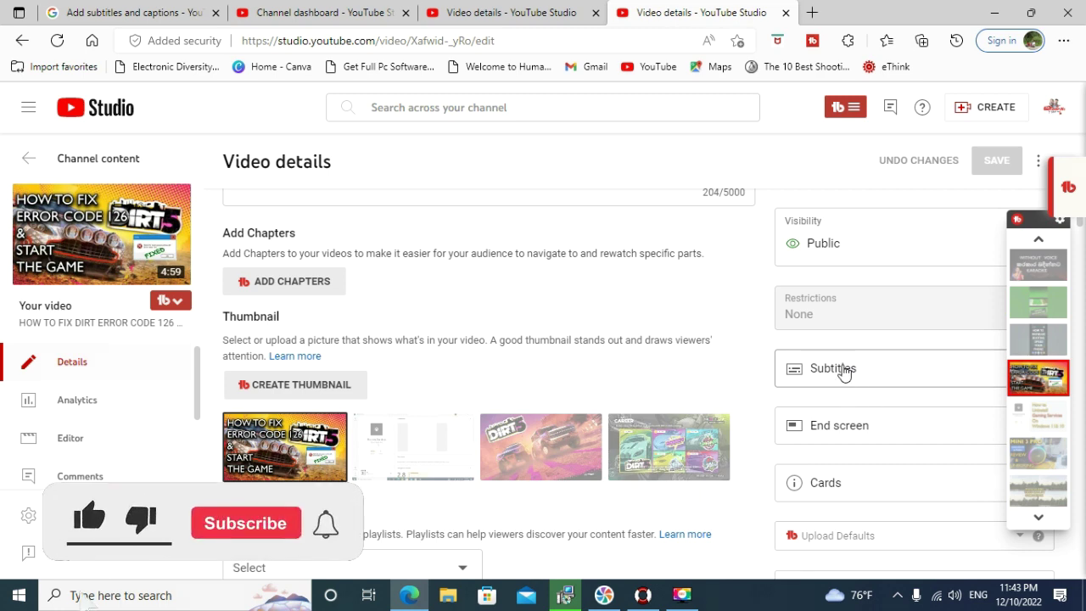
click(845, 373)
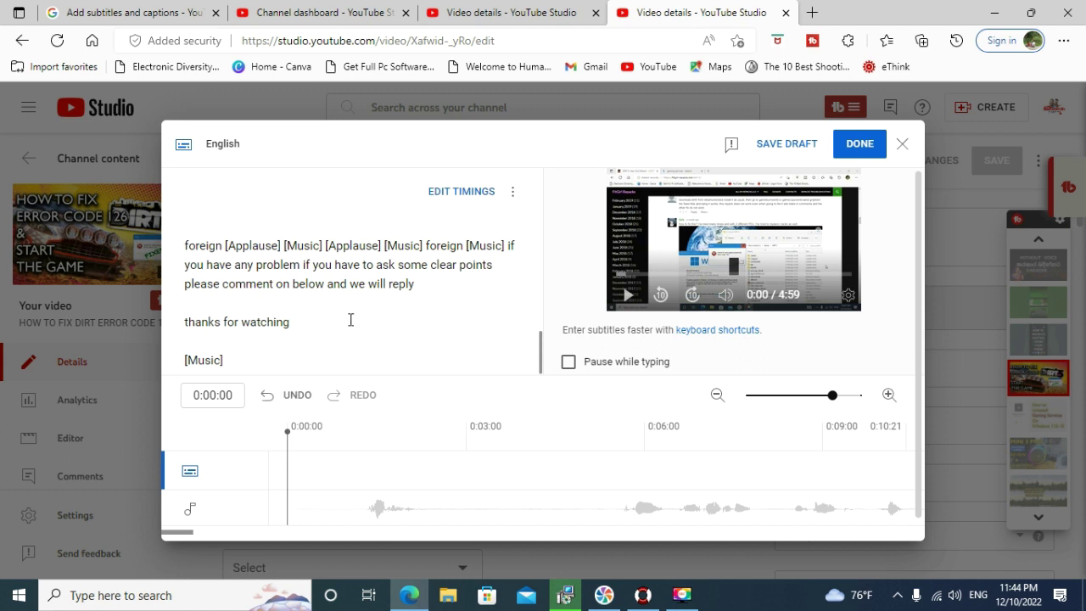
- Read through the English subtitle text in the editor and dismiss the tip about automatically mapping text to the timeline
scroll(408, 291, down, 1)
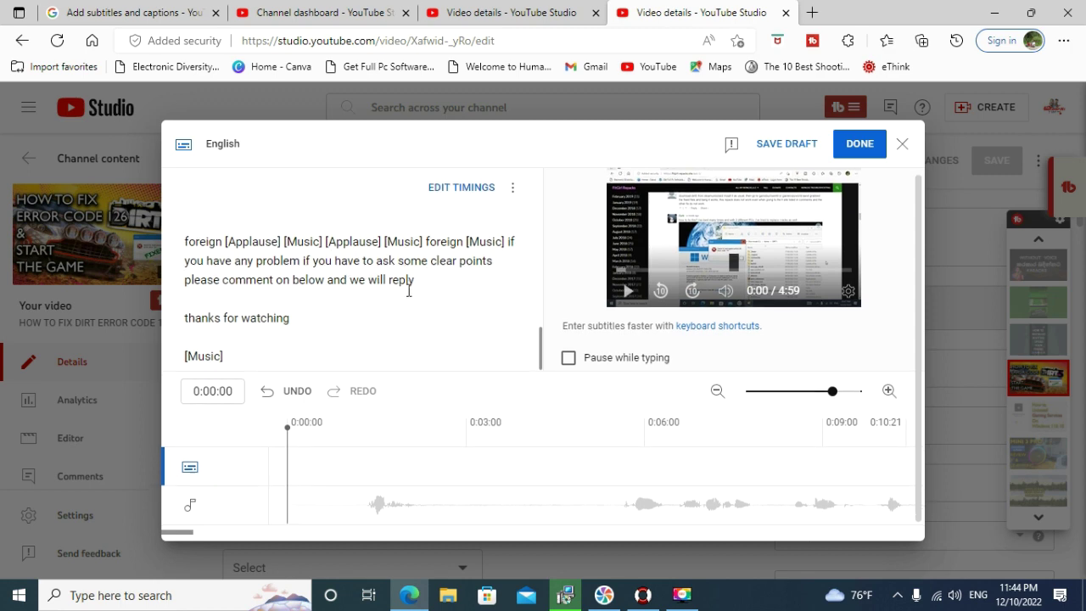
scroll(280, 255, up, 10)
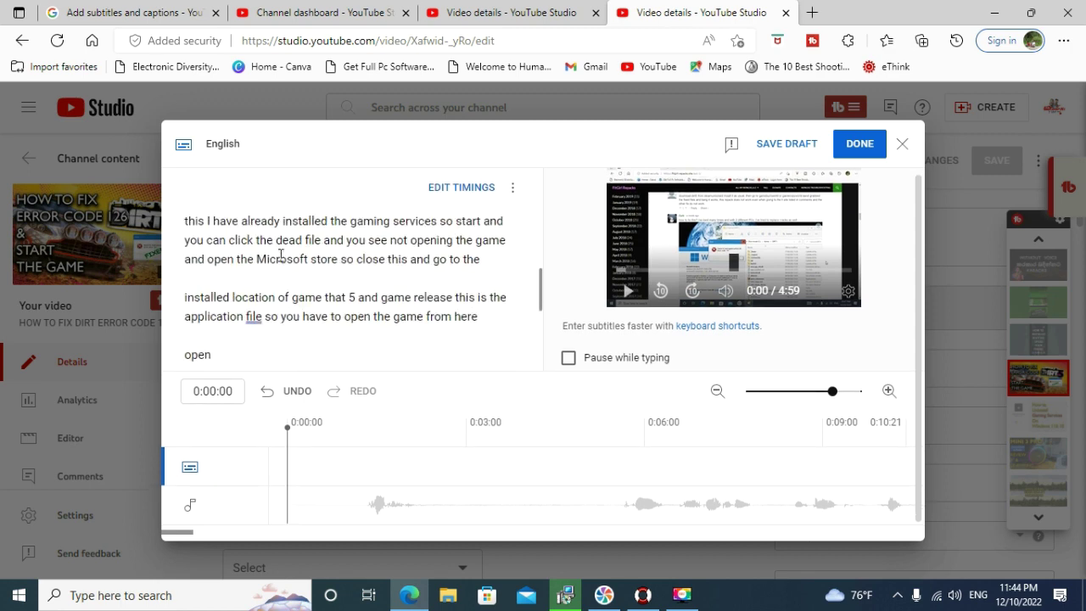
scroll(281, 254, up, 3)
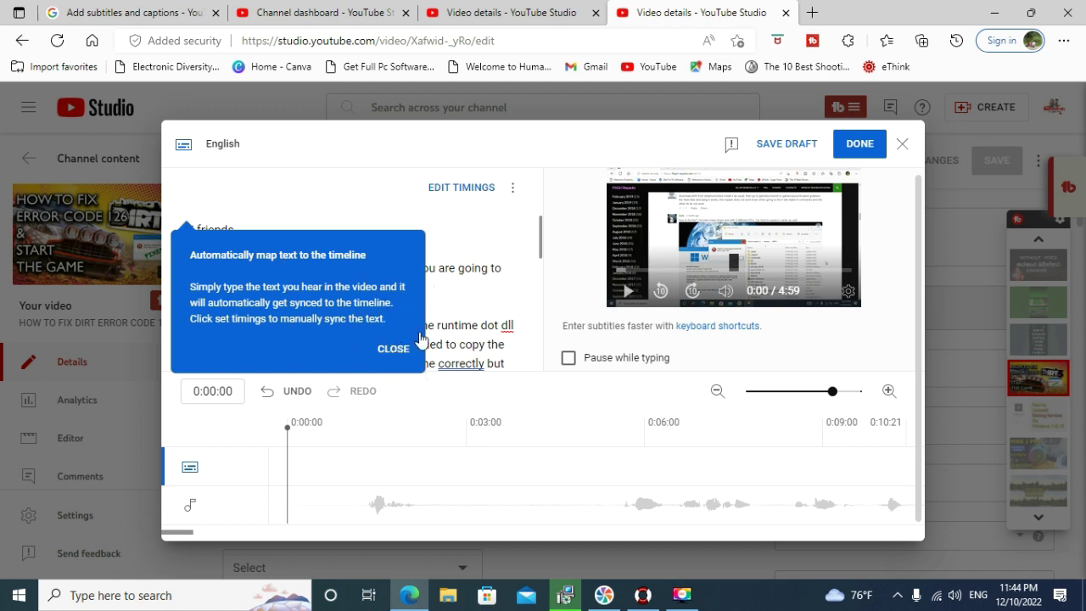
click(393, 350)
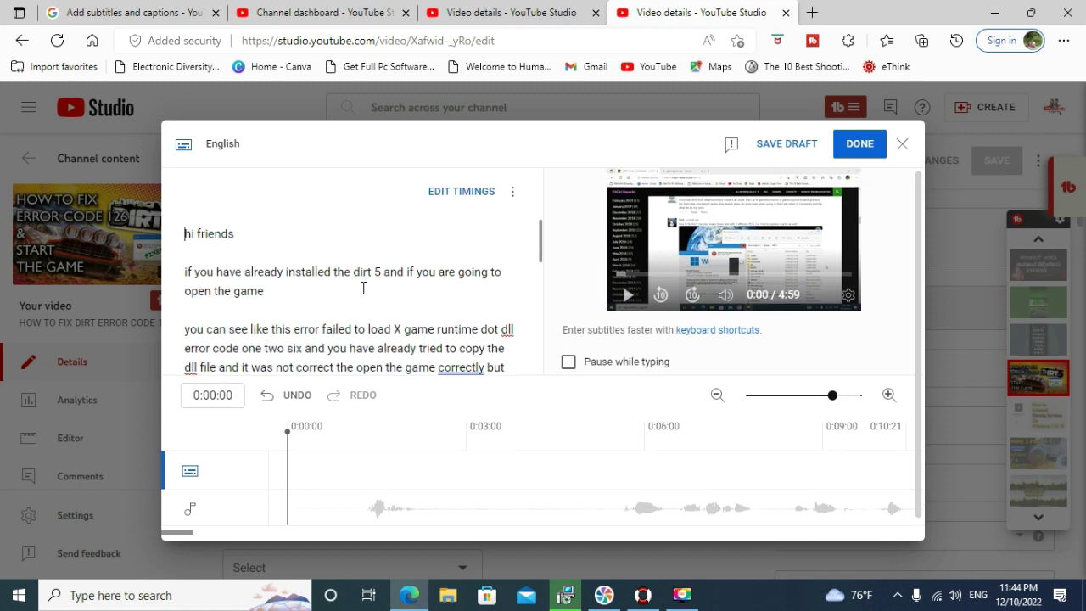
scroll(363, 289, down, 6)
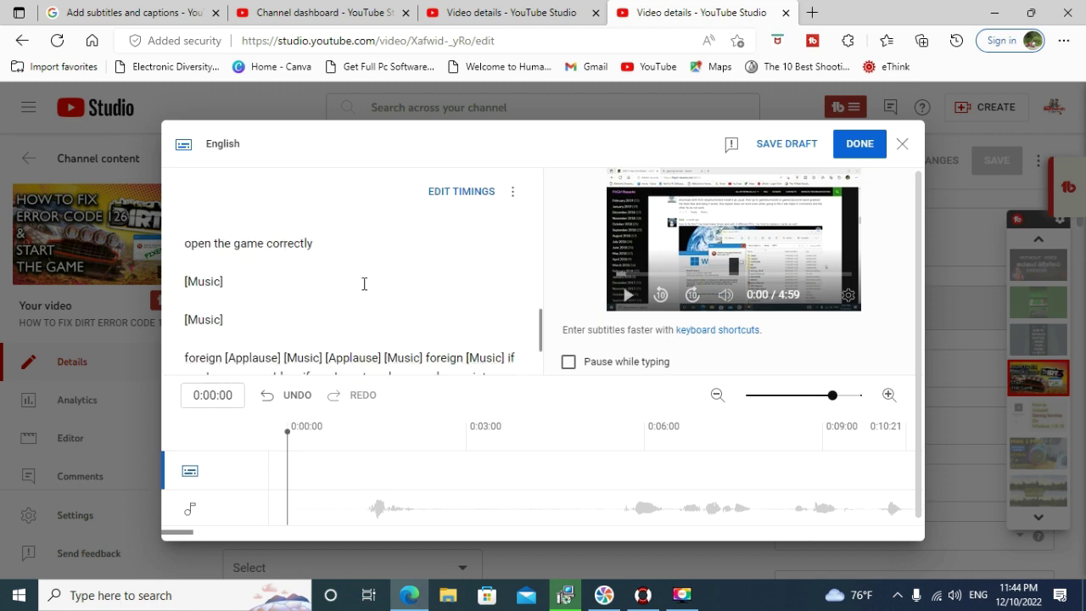
scroll(364, 284, down, 3)
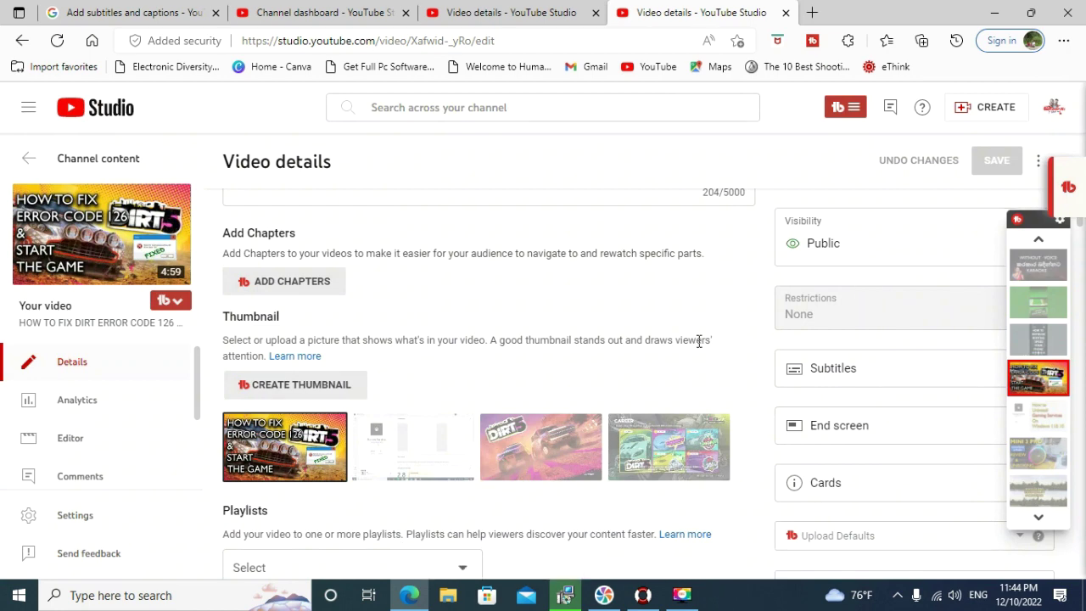
- Play the video on its watch page, skipping the ad, and check its closed captions by switching them on and off before pausing
mouse_move(101, 241)
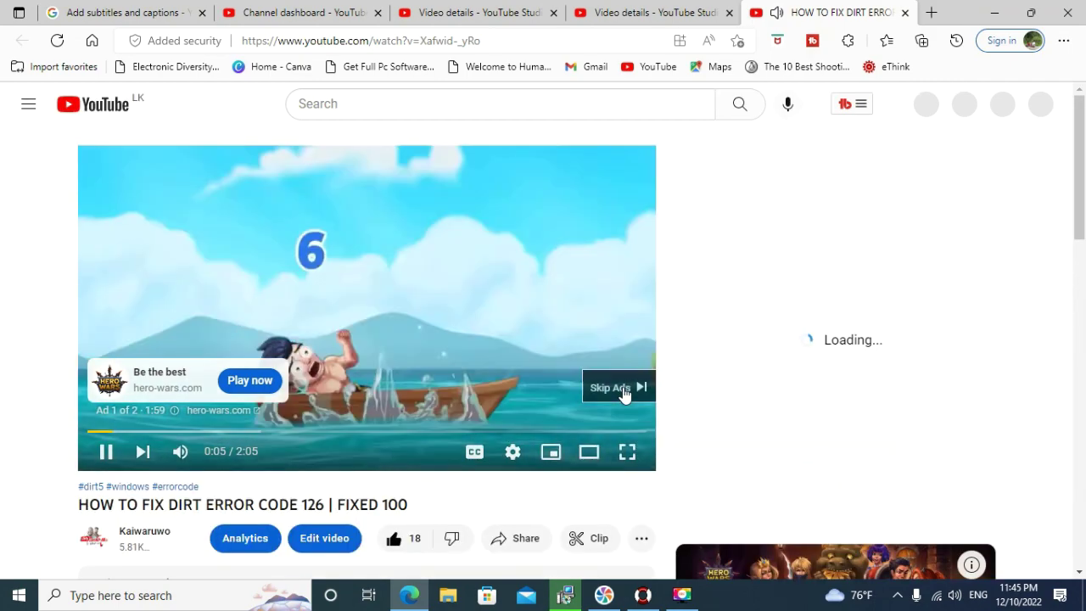
click(618, 388)
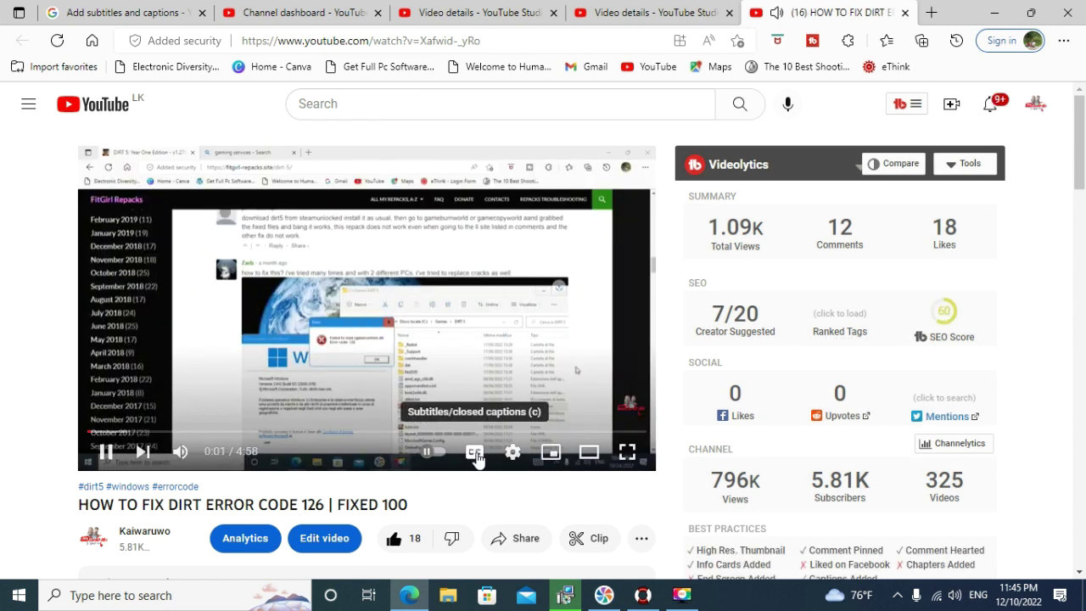
click(475, 453)
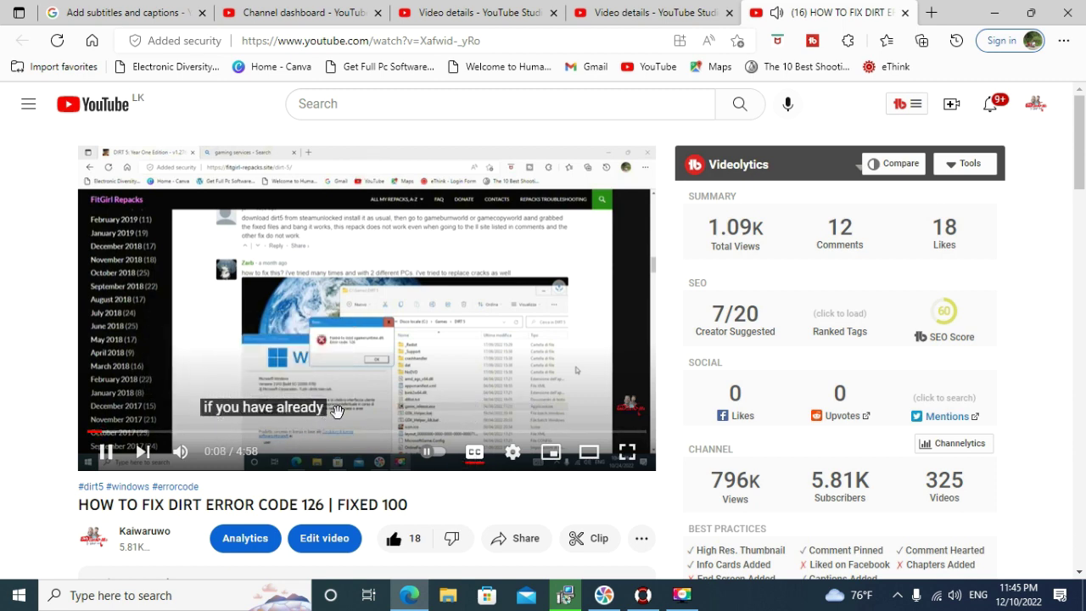
click(475, 452)
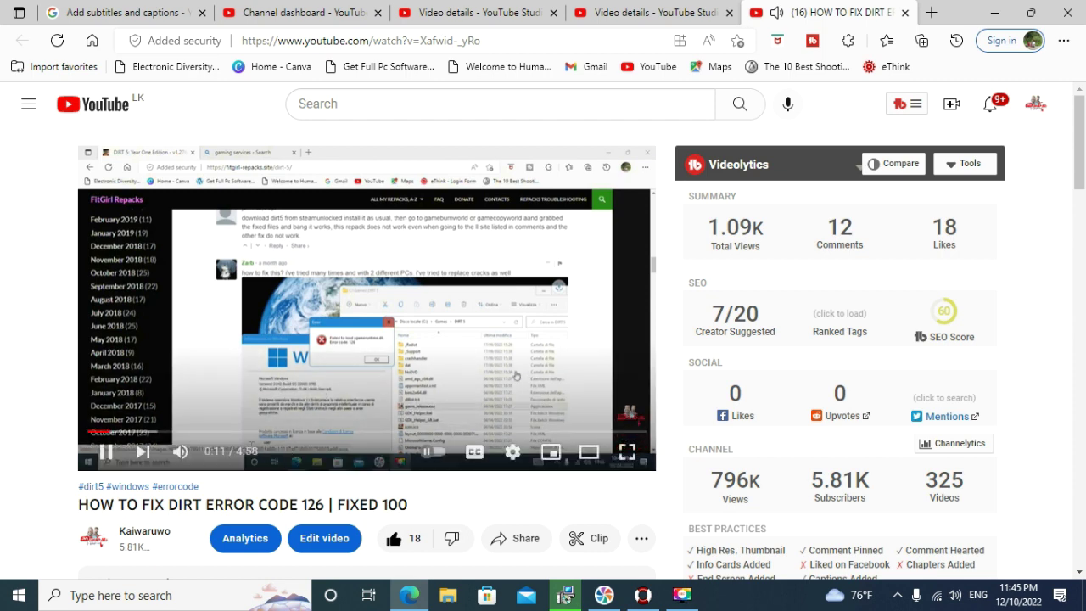
click(107, 457)
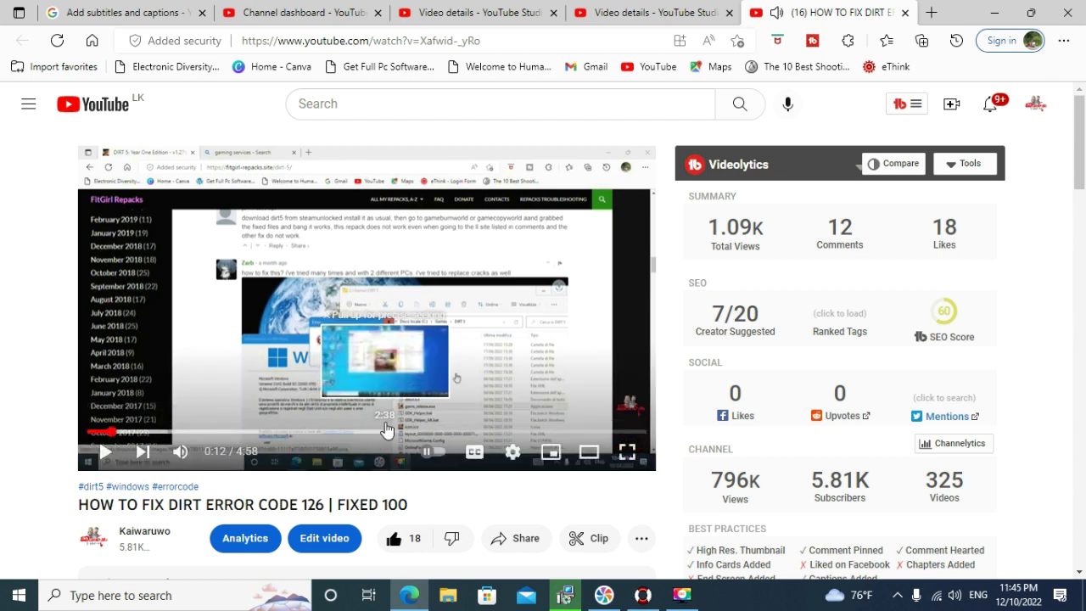